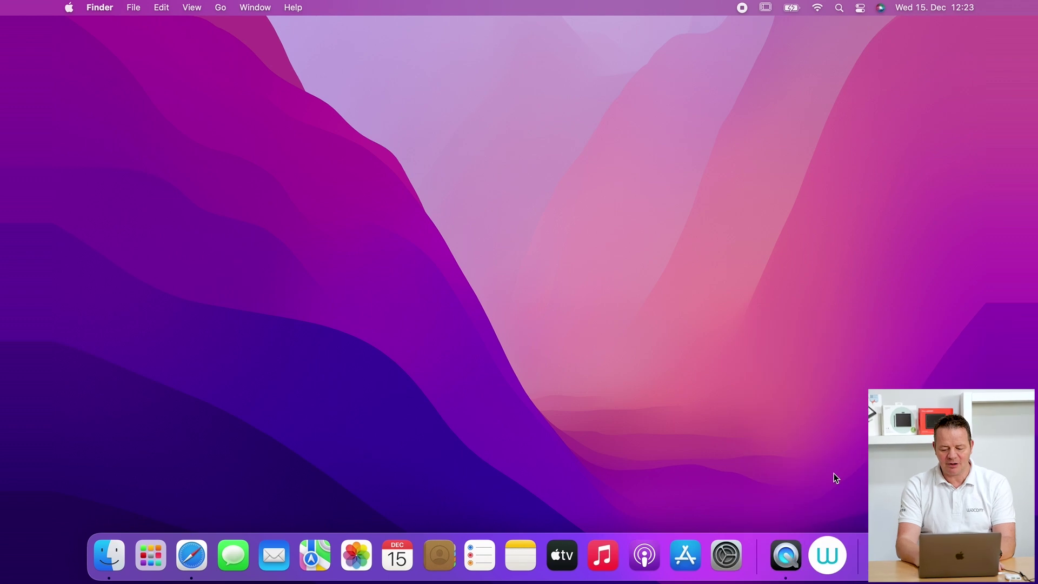
Launch Wacom Desktop Center, then close its window so only the desktop shows
left_click(827, 555)
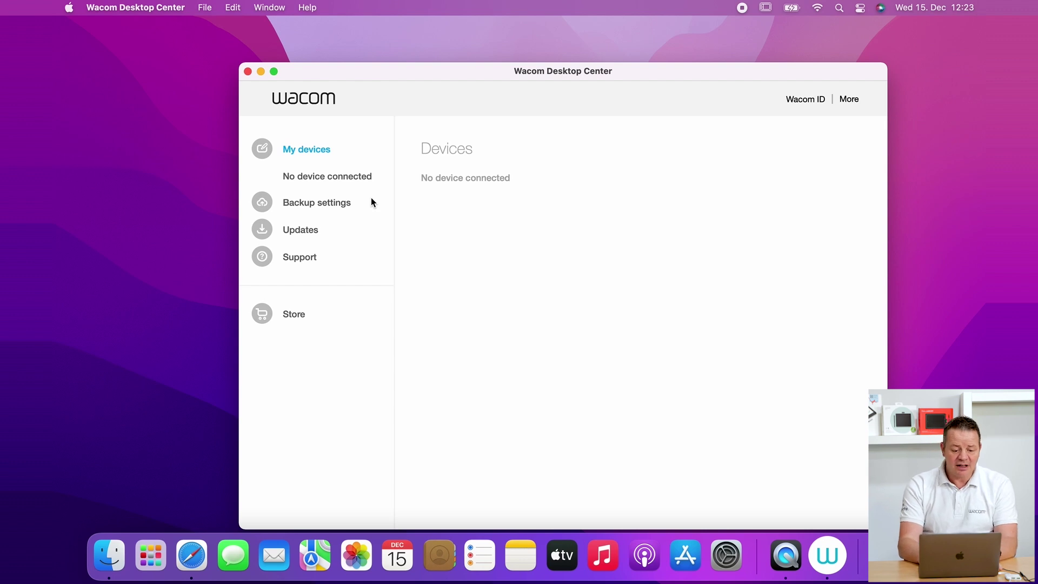
left_click(249, 72)
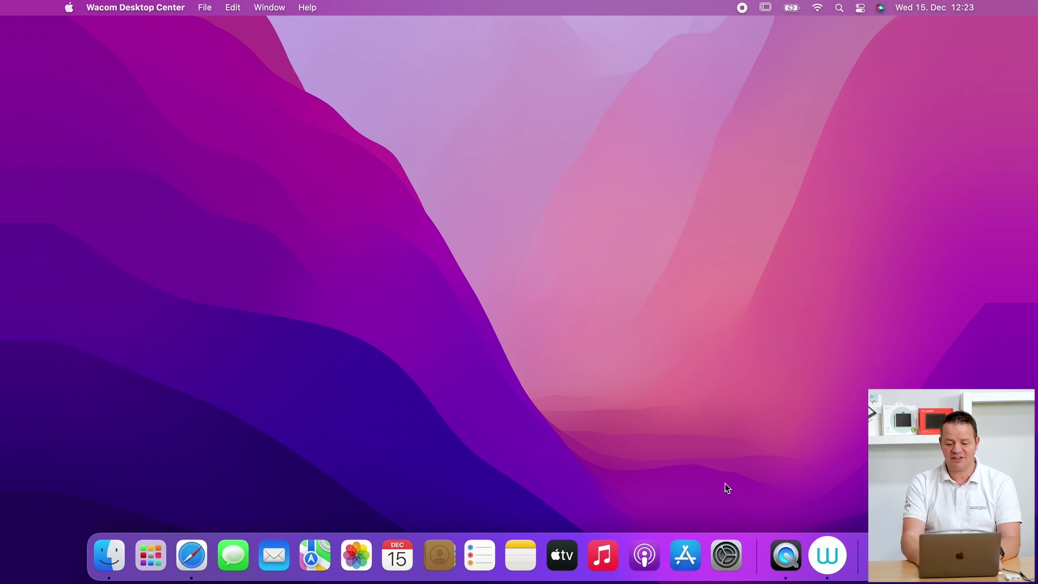
Open Security & Privacy's Privacy tab and view the Accessibility and Input Monitoring app lists
left_click(723, 562)
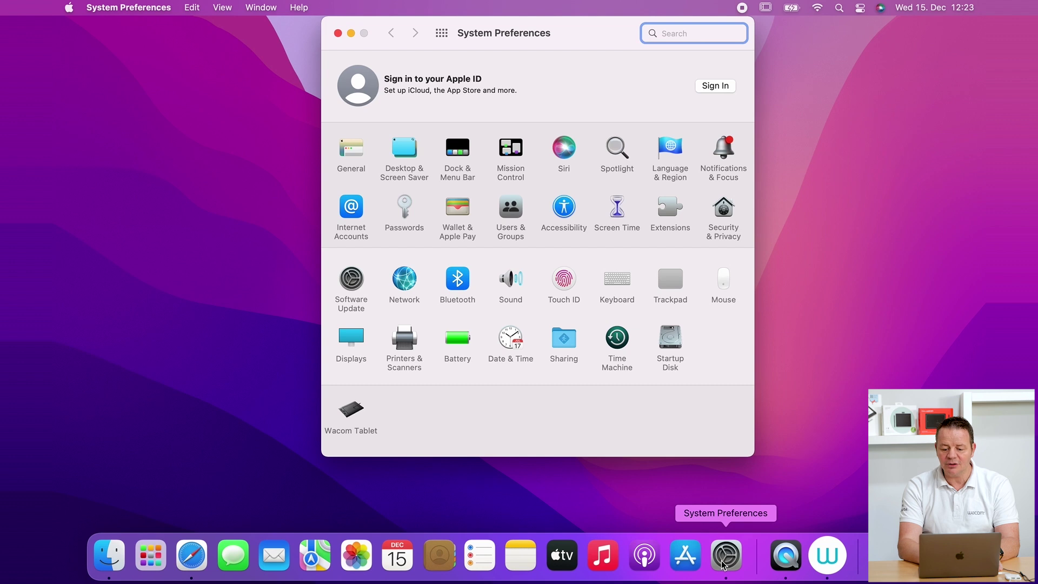
left_click(727, 225)
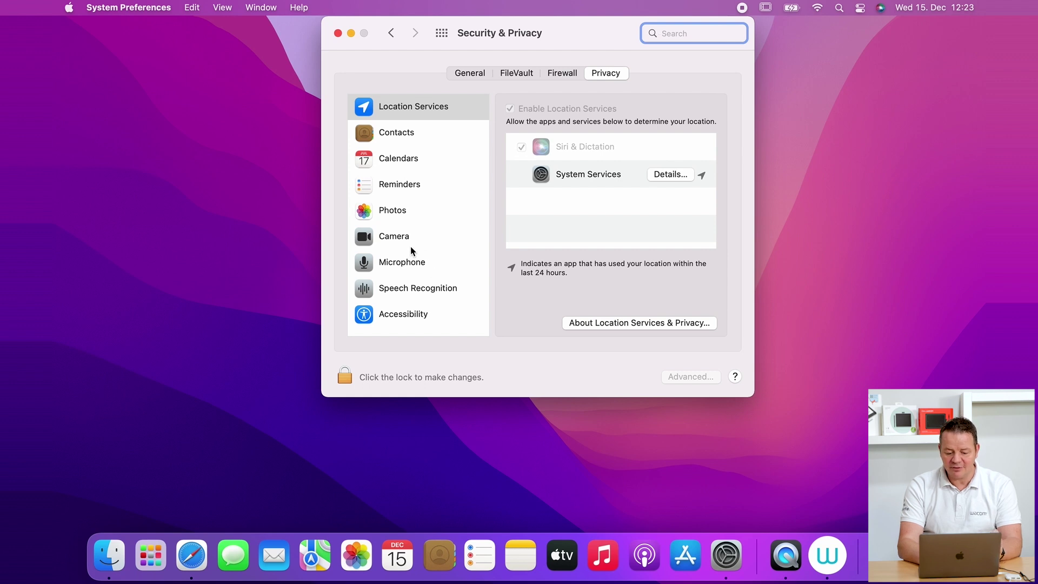
scroll(411, 250, "down", 3)
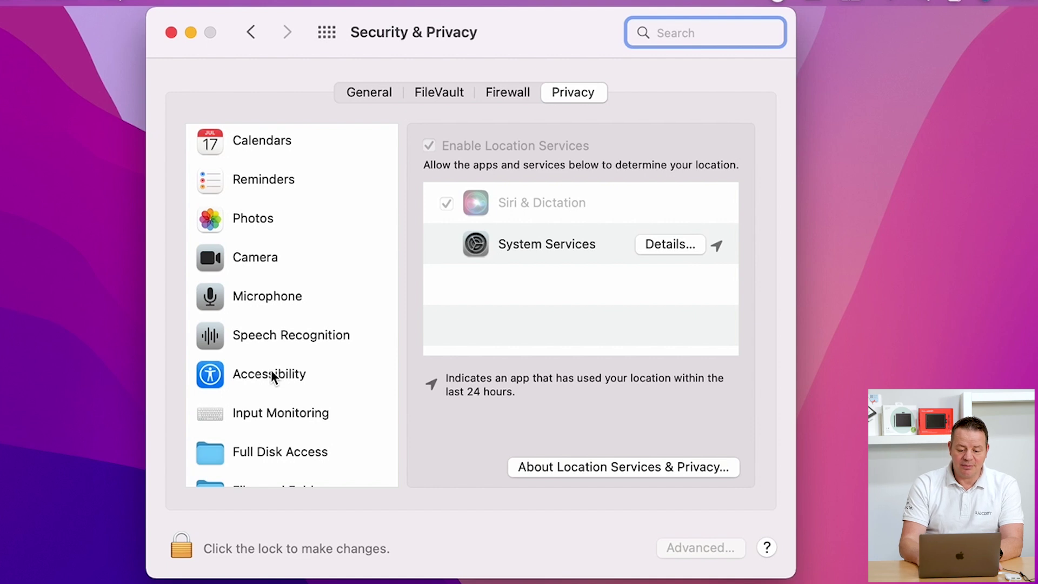
left_click(271, 370)
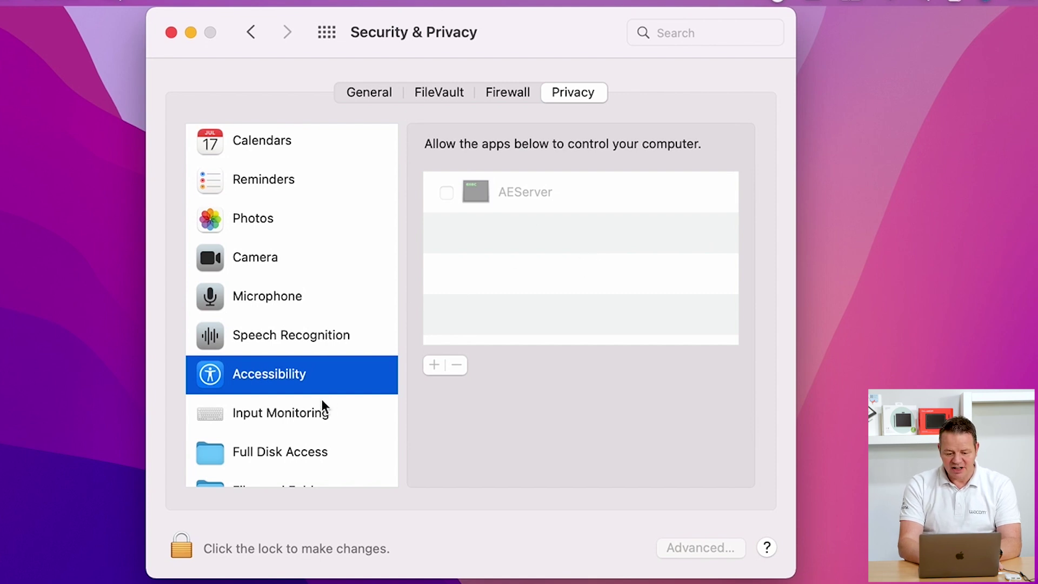
left_click(276, 411)
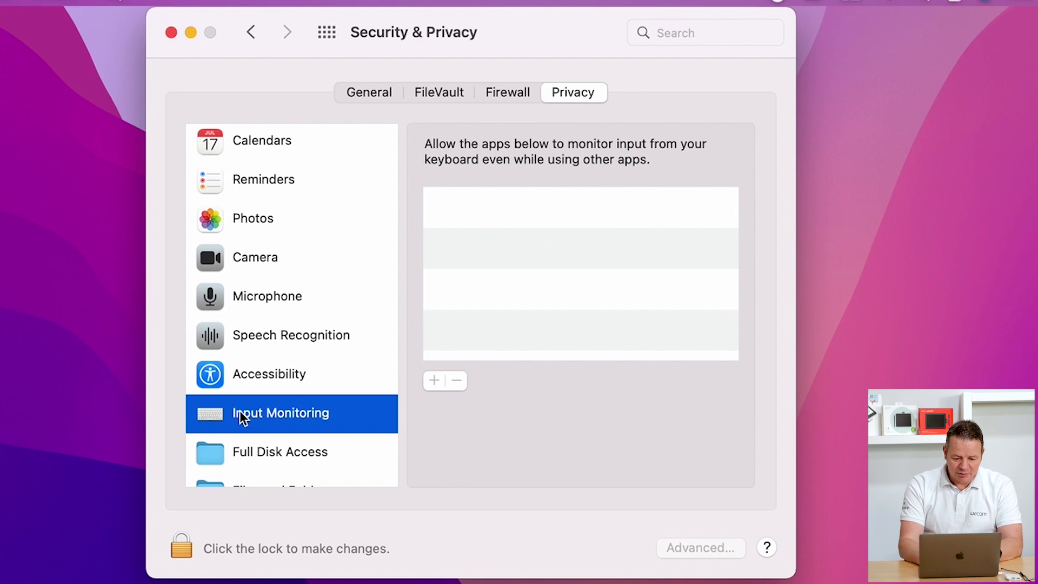
left_click(258, 379)
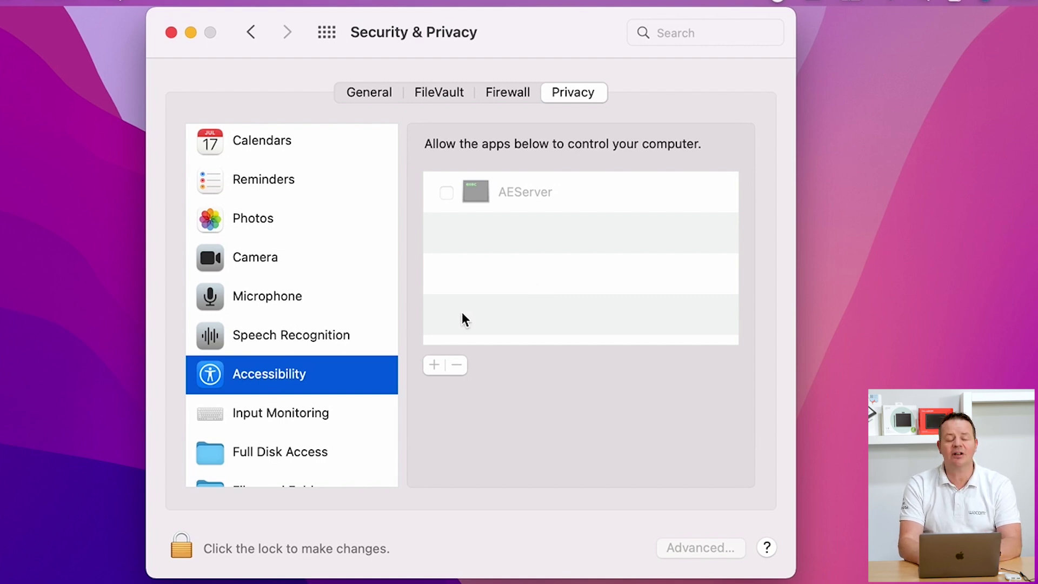
Return to Input Monitoring and unlock the settings with the administrator password
left_click(268, 415)
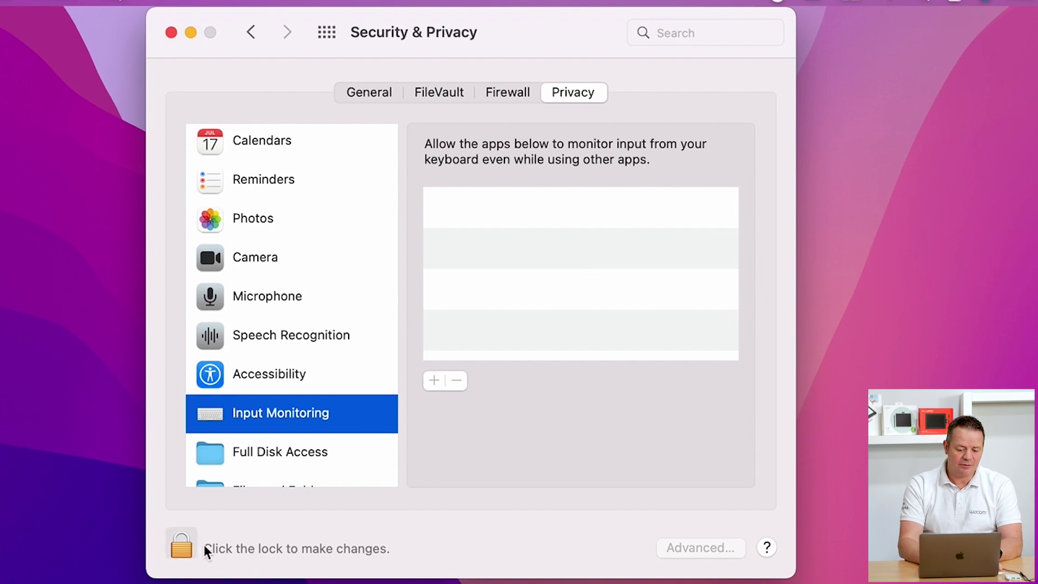
left_click(179, 552)
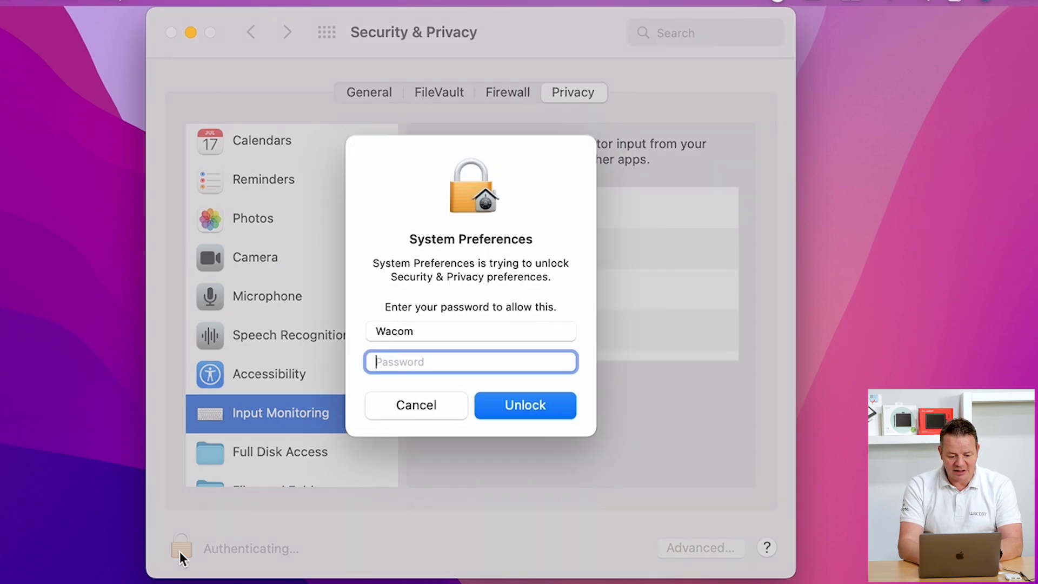
type("••••••")
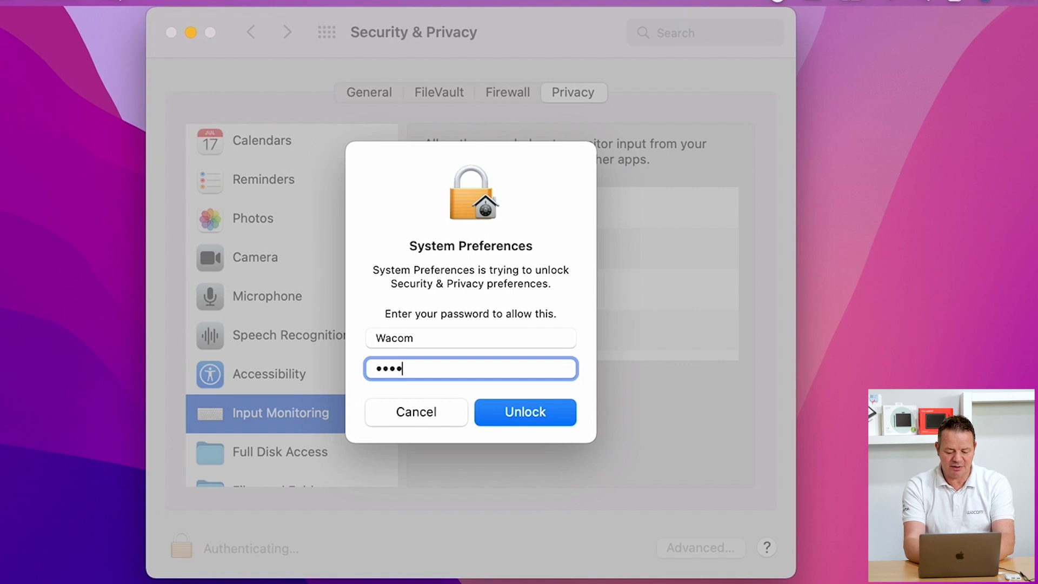
key("Return")
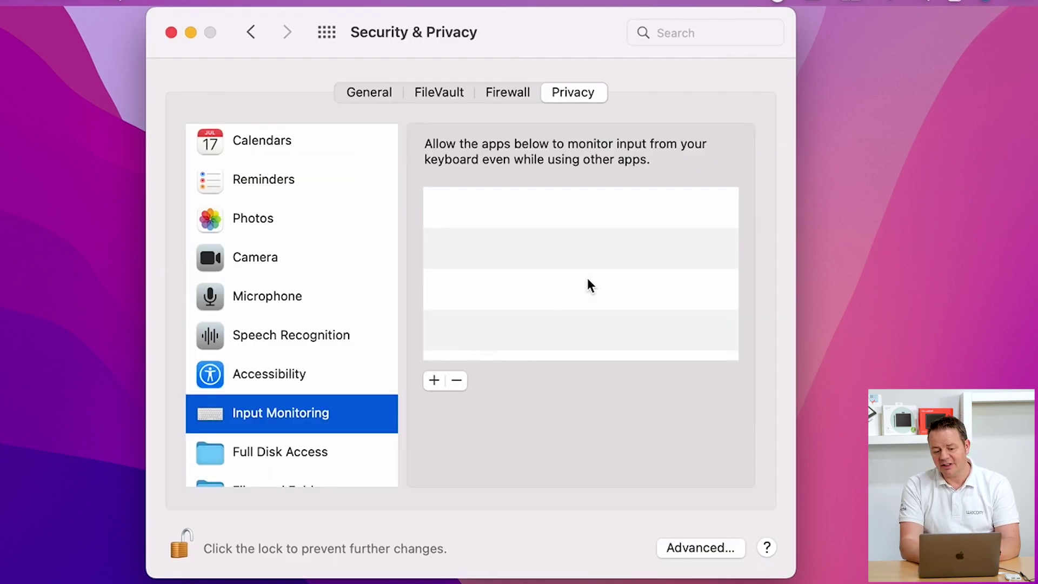
Start adding an Input Monitoring app and browse to Applications › Wacom Tablet
left_click(433, 379)
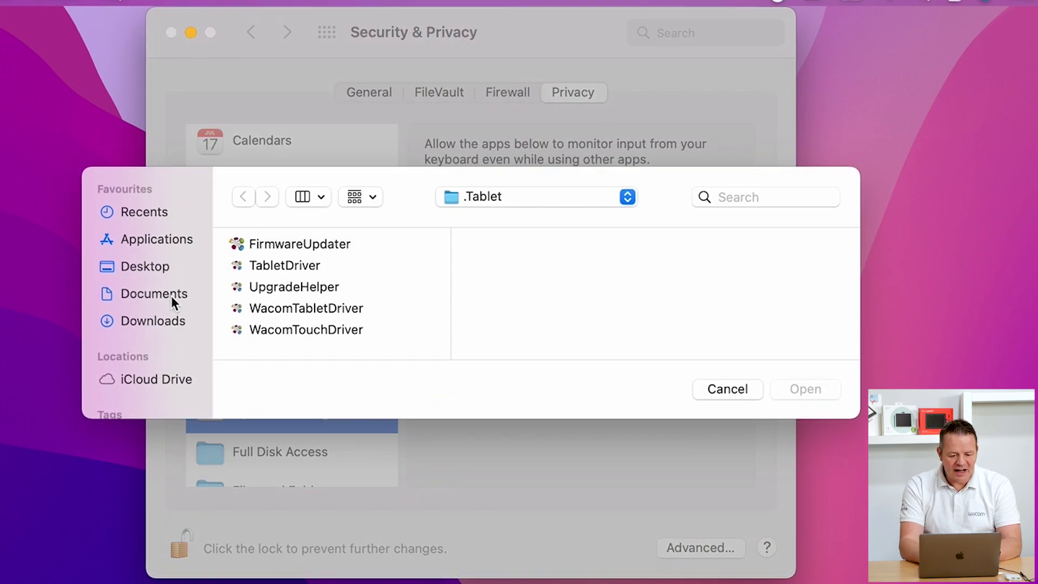
left_click(160, 240)
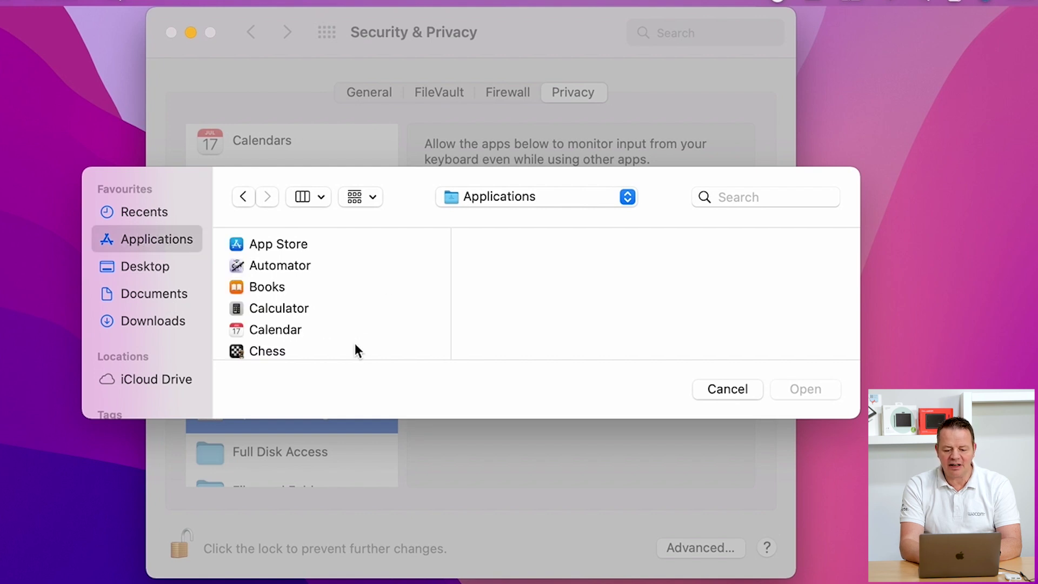
scroll(278, 333, "down", 10)
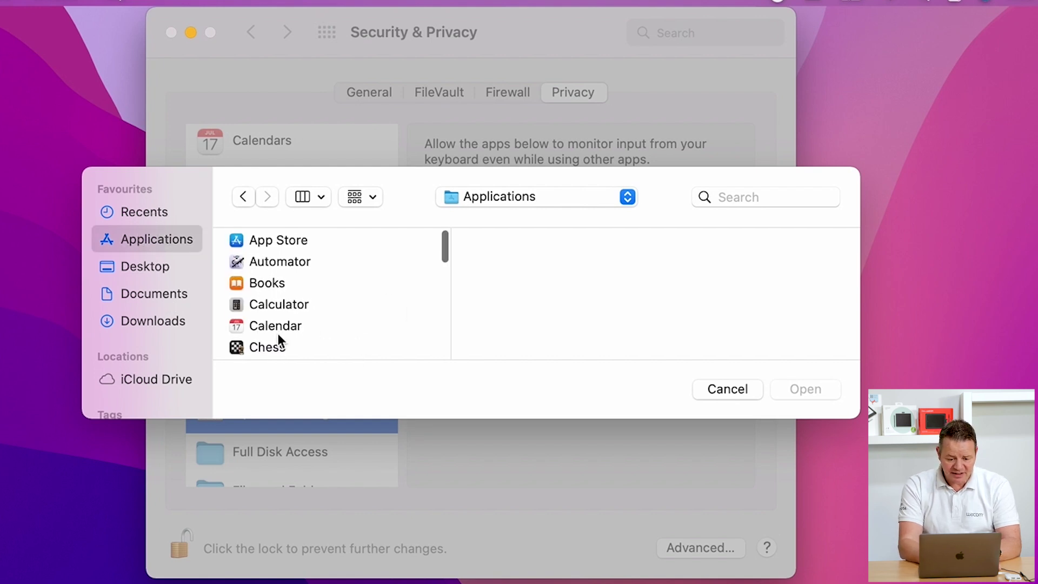
scroll(278, 333, "down", 10)
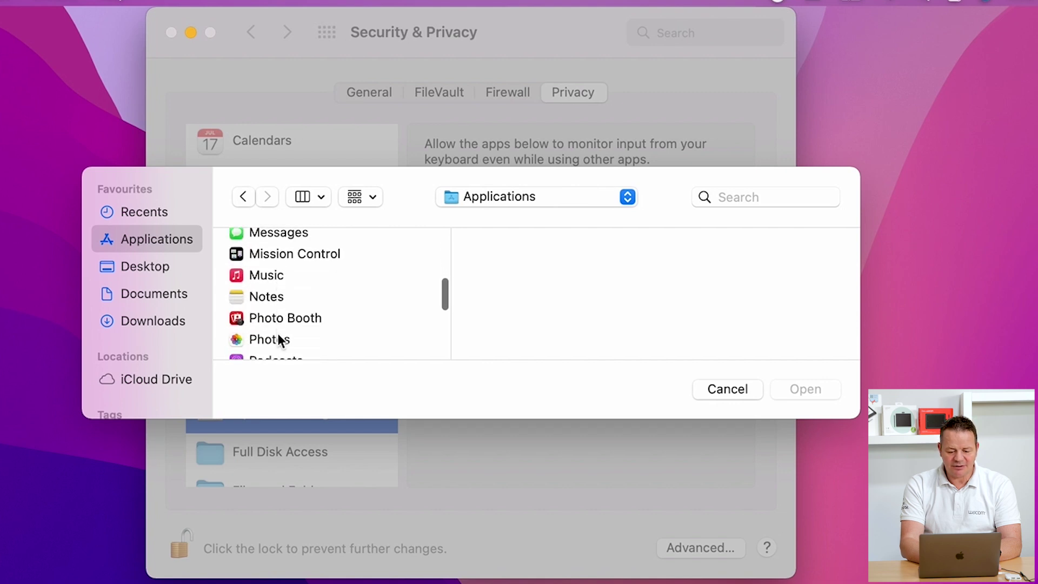
scroll(278, 334, "down", 8)
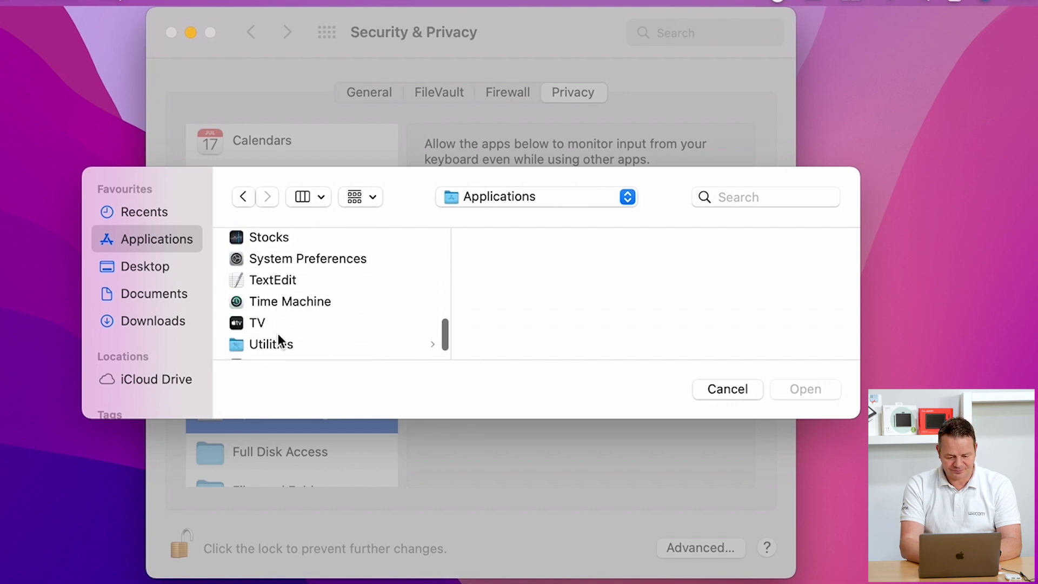
left_click(278, 335)
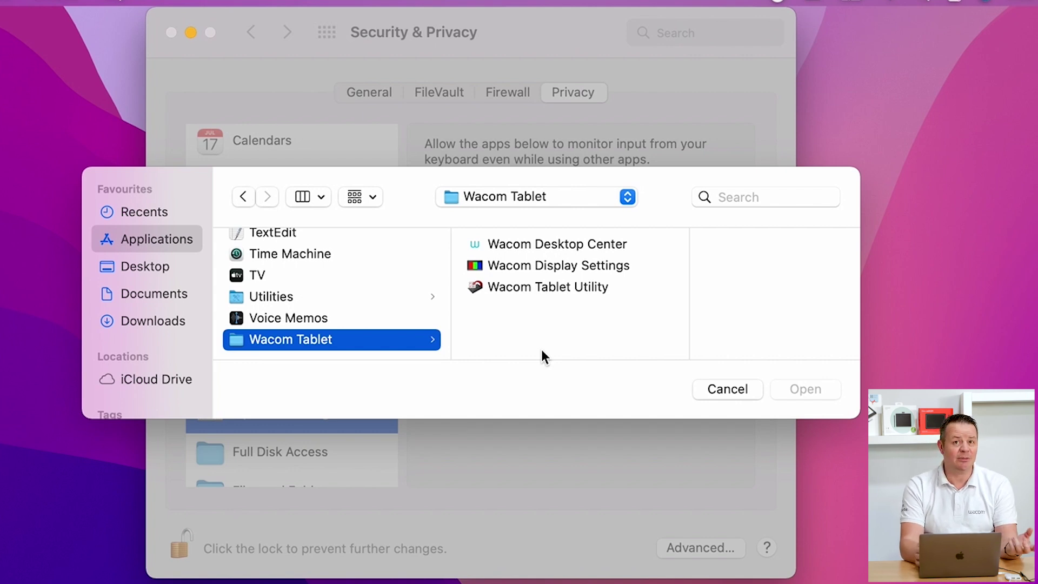
Show hidden files with Cmd+Shift+., open the .Tablet folder and select WacomTabletDriver
key("super+shift+period")
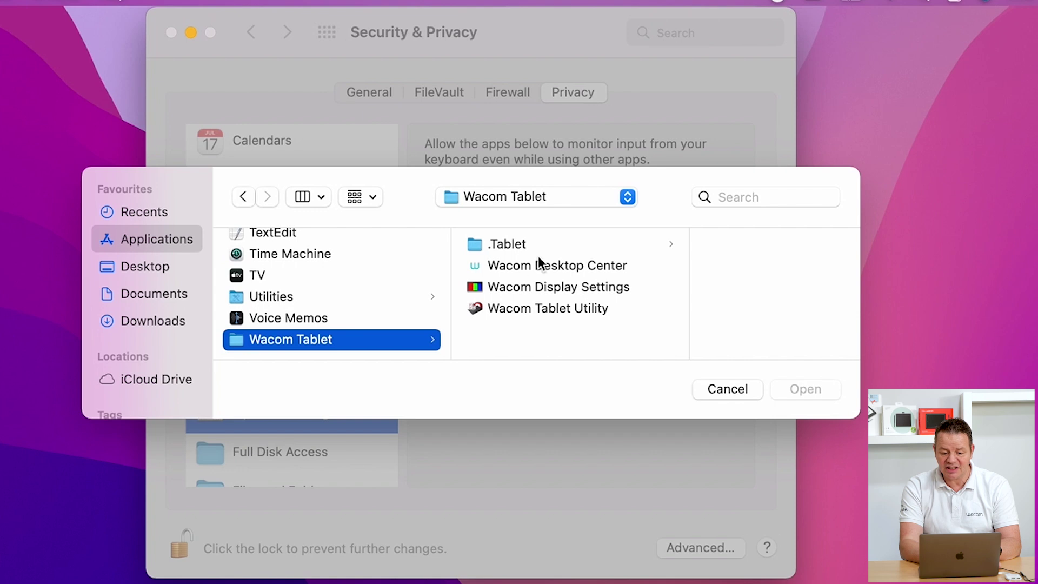
left_click(507, 245)
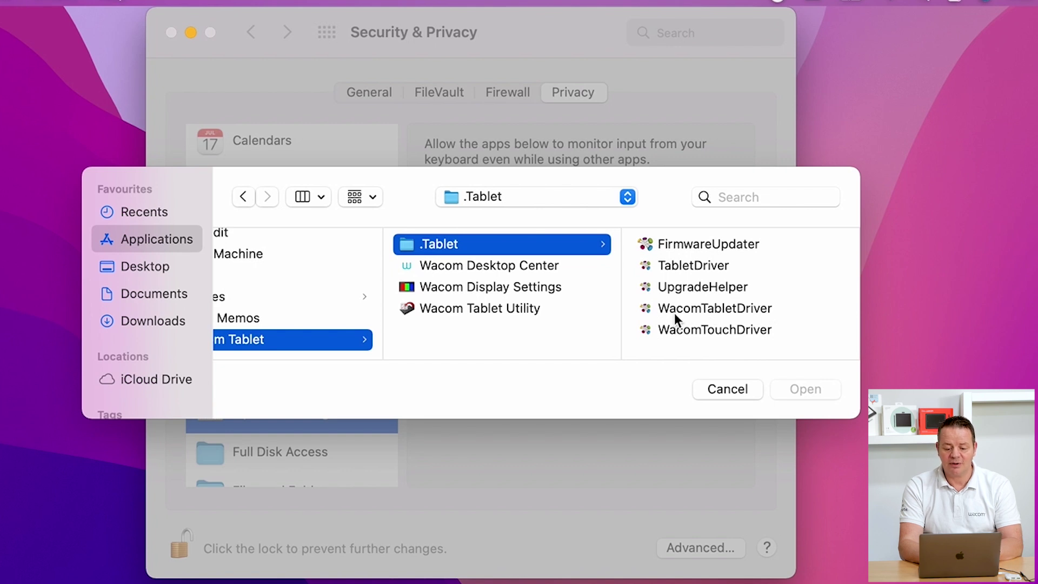
left_click(690, 312)
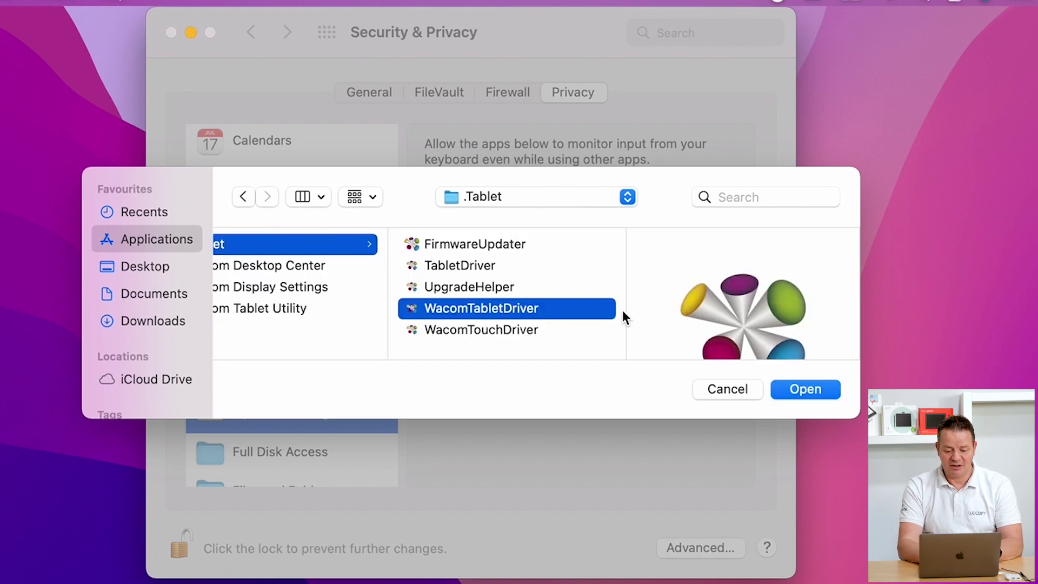
Add WacomTabletDriver to Input Monitoring, postpone its restart with Later, then view Accessibility
left_click(814, 387)
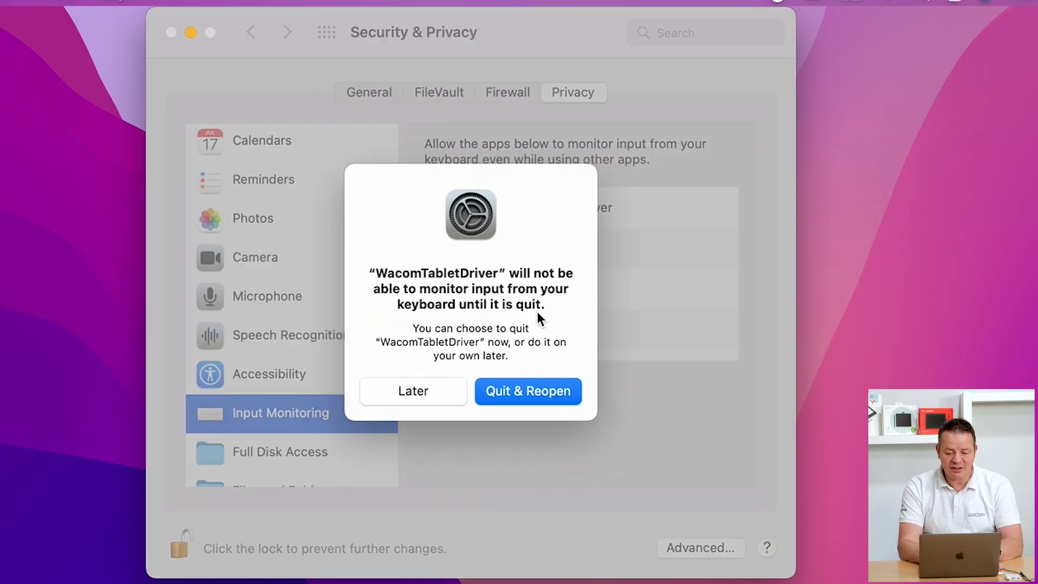
left_click(415, 392)
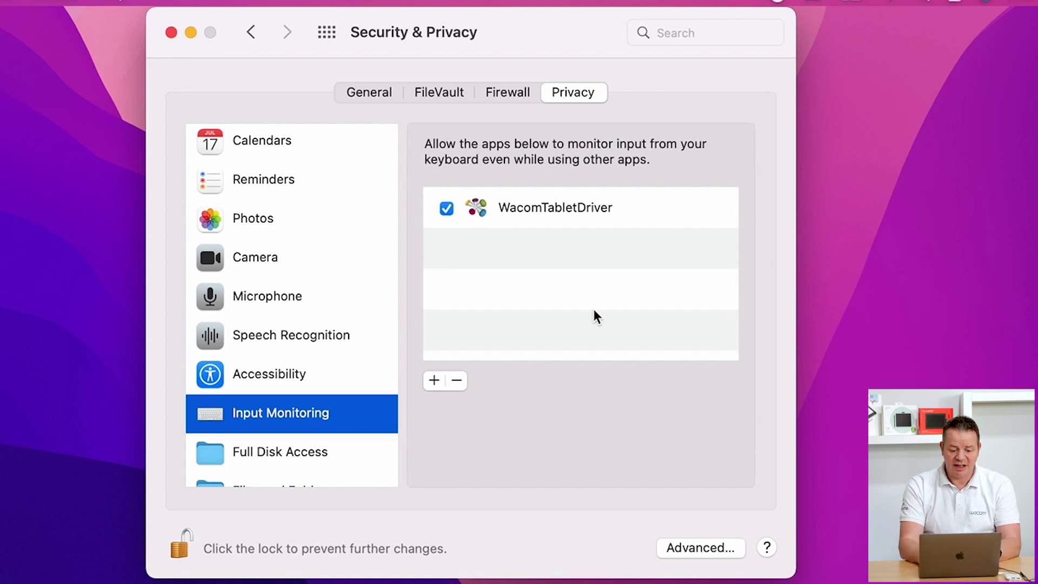
left_click(275, 375)
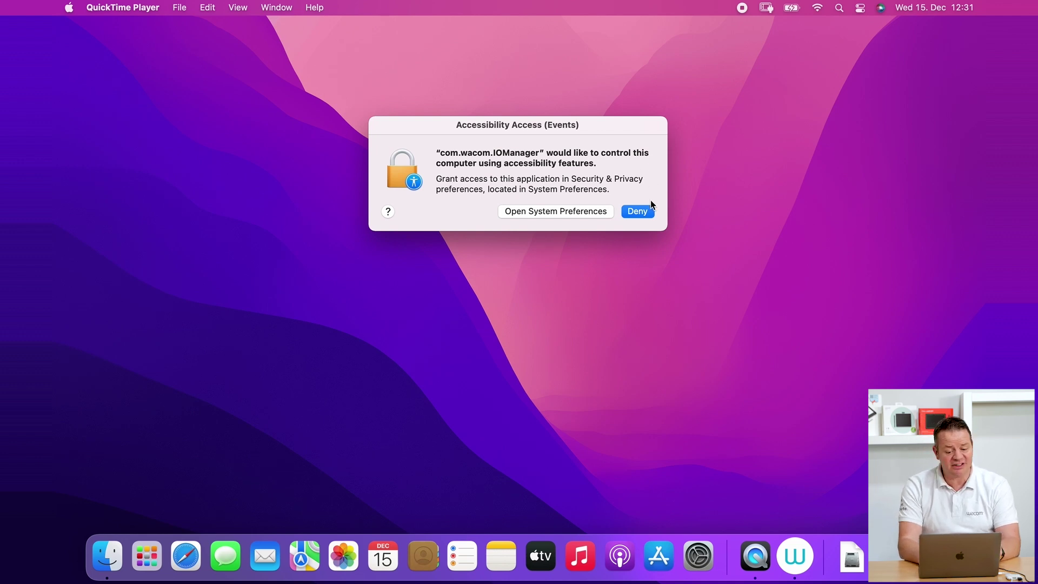
Choose Open System Preferences in the com.wacom.IOManager Accessibility Access alert
left_click(560, 213)
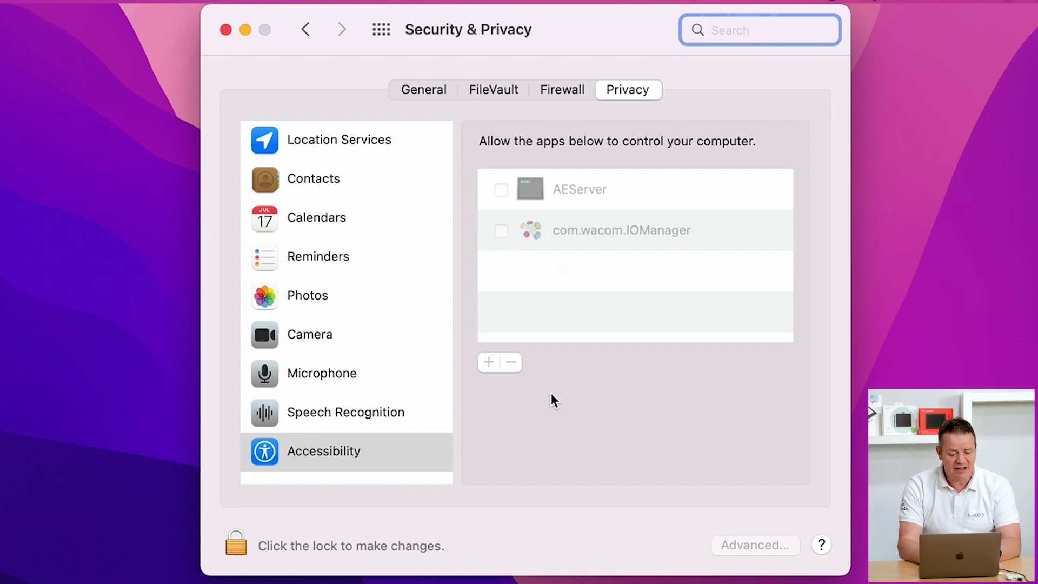
Unlock with the admin password, allow com.wacom.IOManager under Accessibility, and relock the settings
left_click(233, 548)
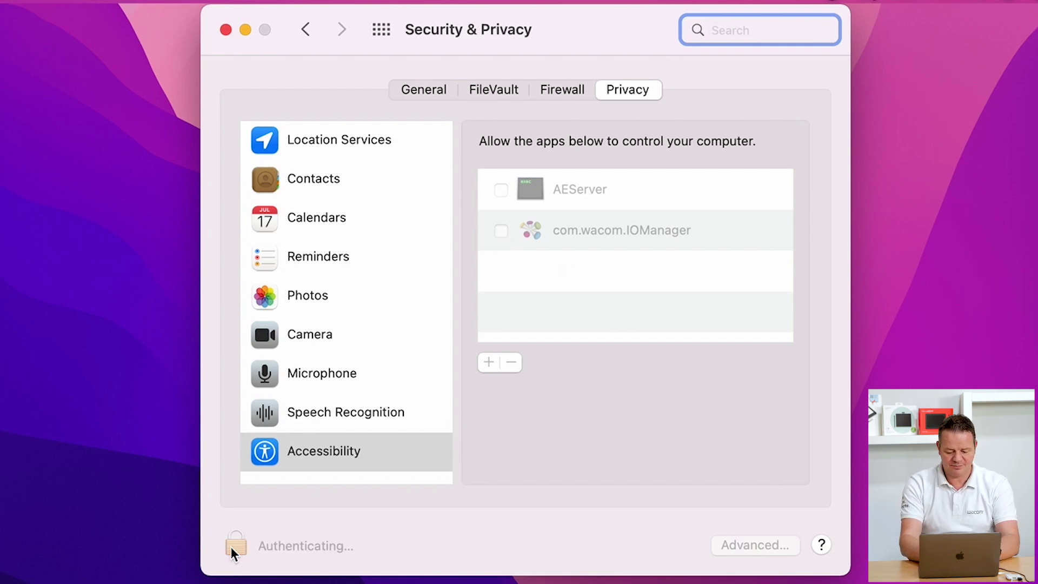
type("••••••")
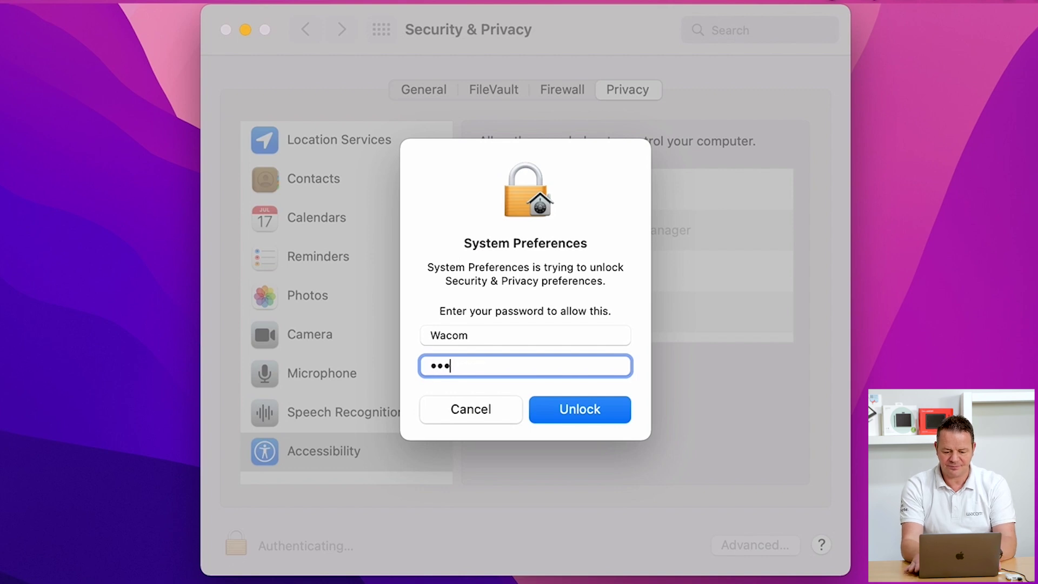
key("Return")
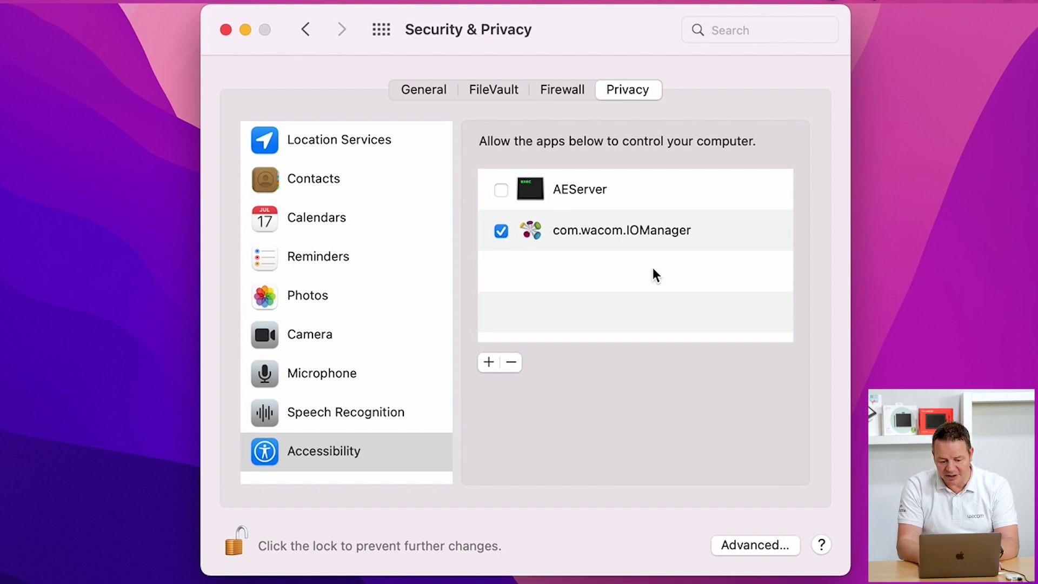
left_click(232, 543)
Close the Security & Privacy window to return to the empty desktop
left_click(227, 30)
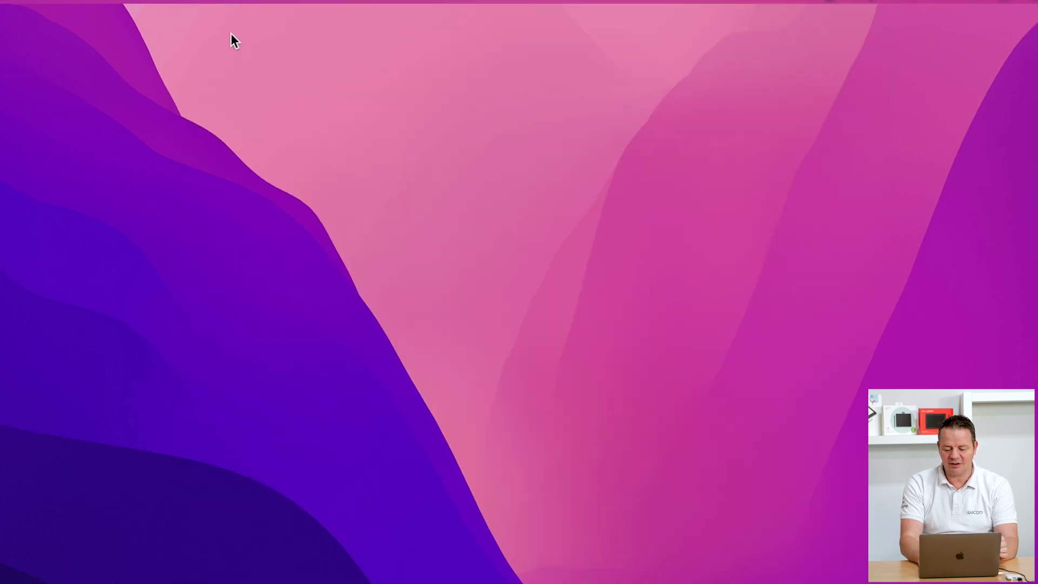